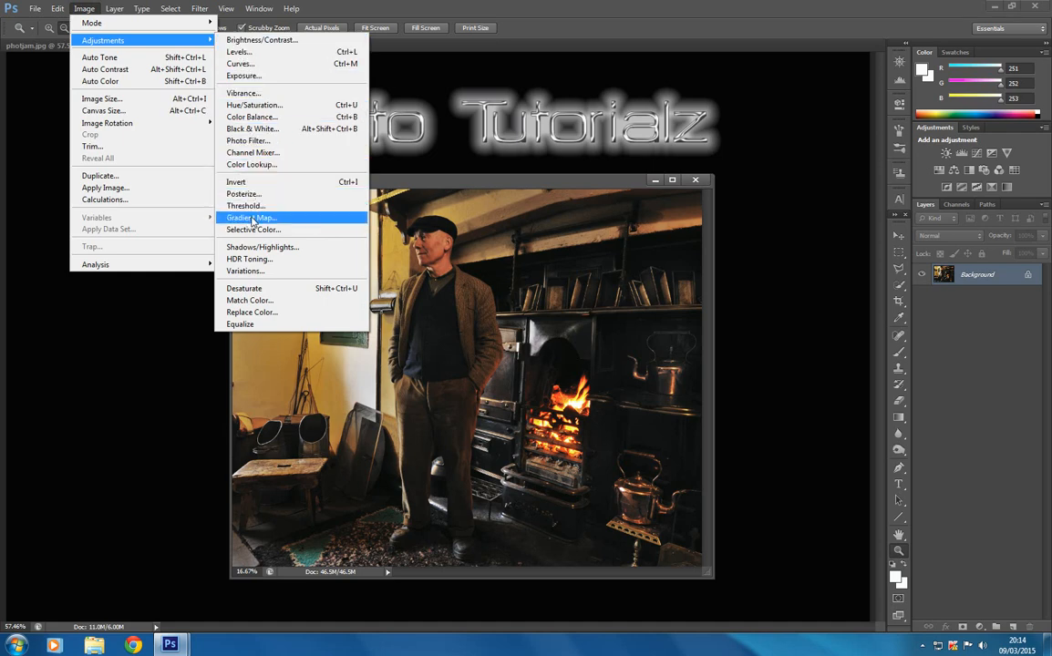
Convert the photo to black and white by applying a Gradient Map with the black-to-white gradient
{"action": "left_click", "coordinate": [253, 219]}
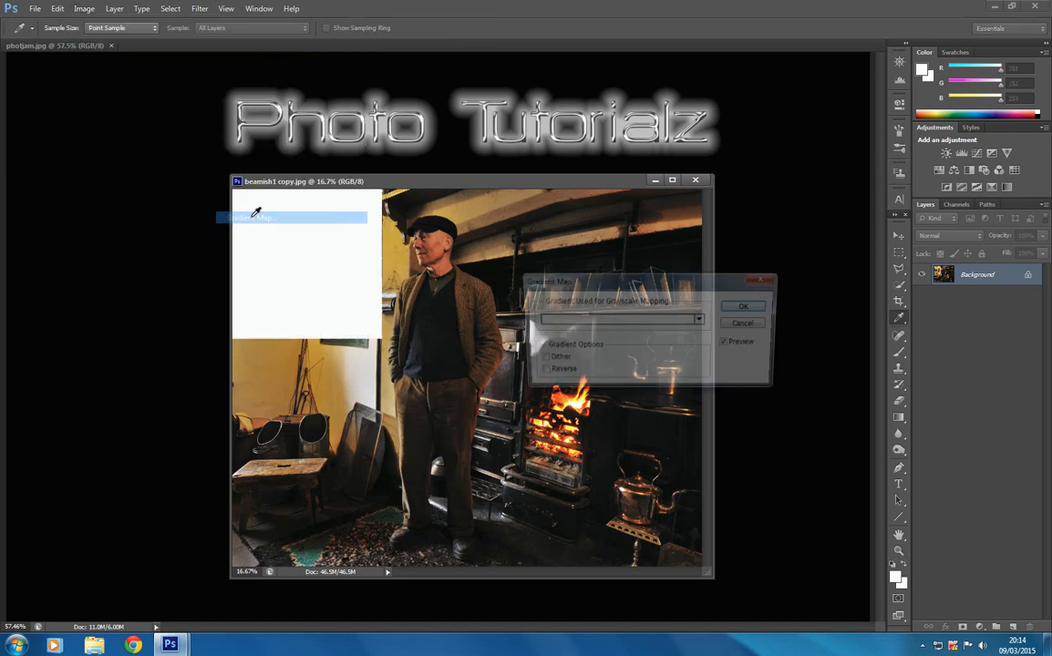
{"action": "left_click", "coordinate": [702, 320]}
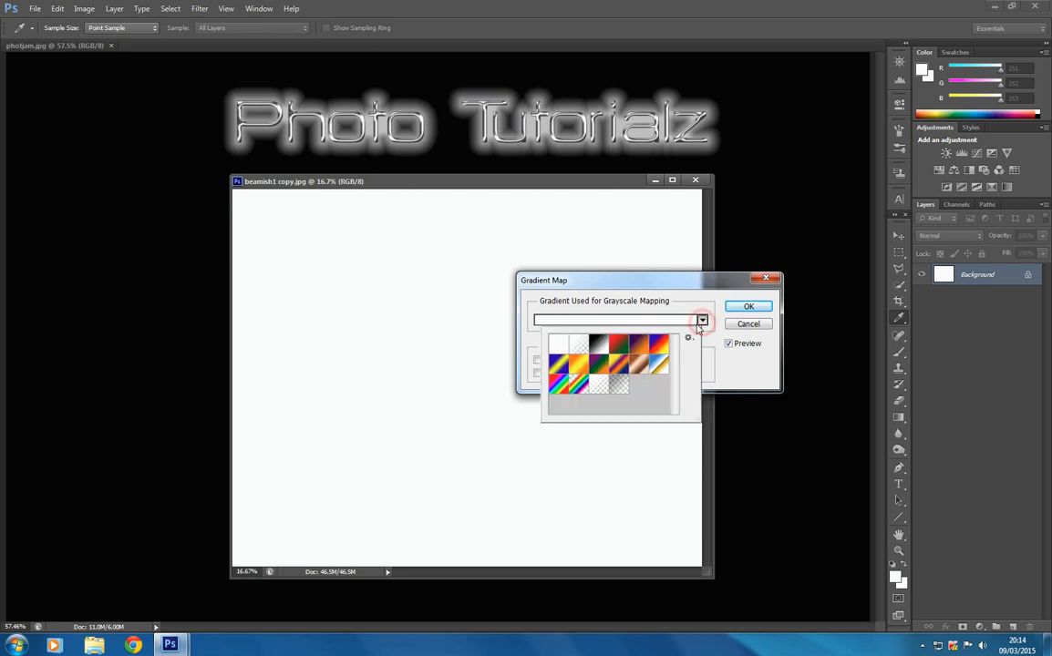
{"action": "left_click", "coordinate": [599, 344]}
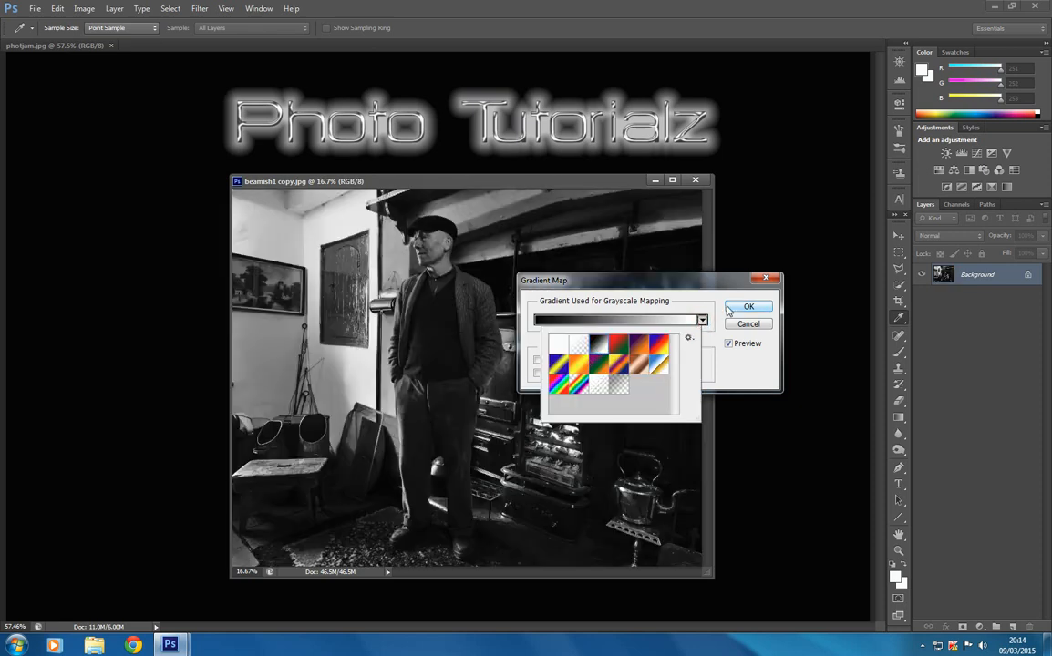
{"action": "left_click", "coordinate": [747, 306]}
{"action": "left_click", "coordinate": [747, 306]}
{"action": "key", "text": "z"}
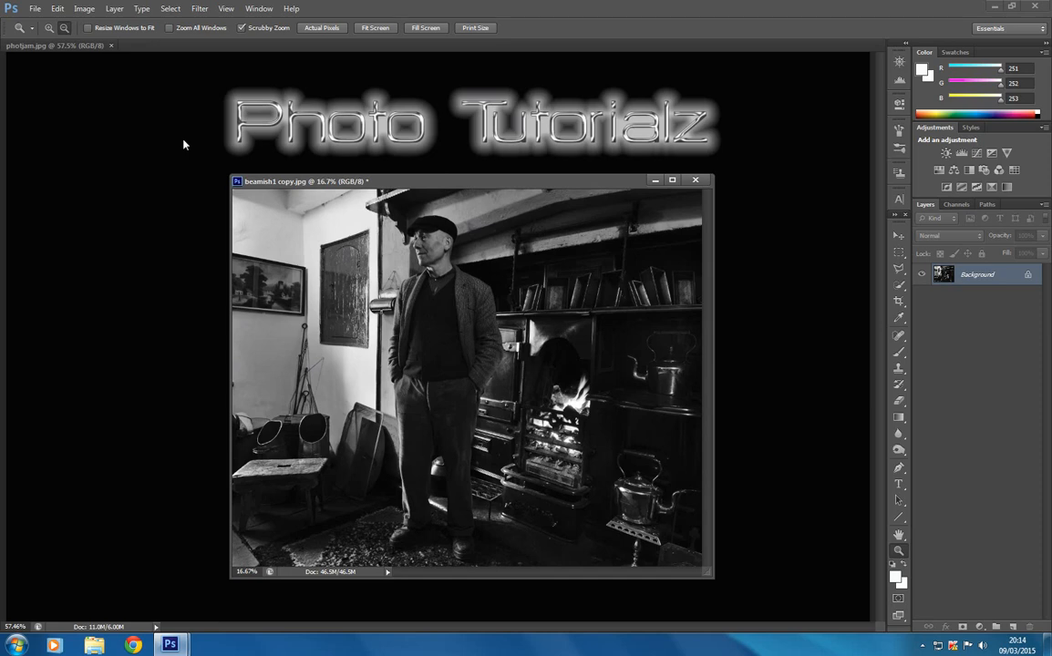
Use Color Balance to shift the photo's midtones to about +10 red, -11 magenta and -24 yellow
{"action": "left_click", "coordinate": [84, 9]}
{"action": "mouse_move", "coordinate": [87, 38]}
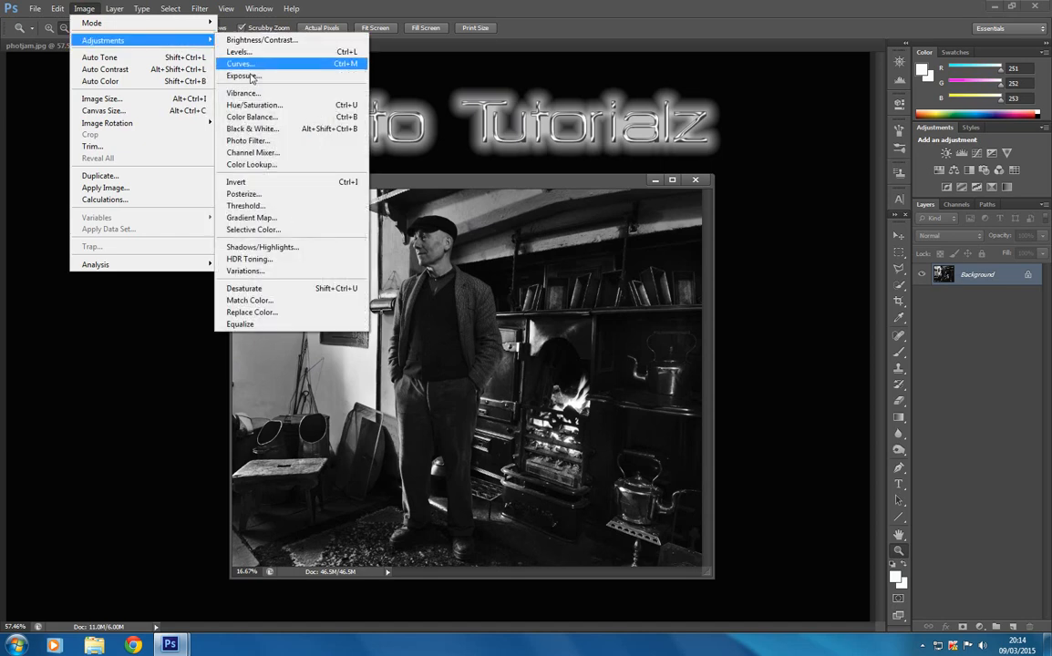
{"action": "left_click", "coordinate": [239, 116]}
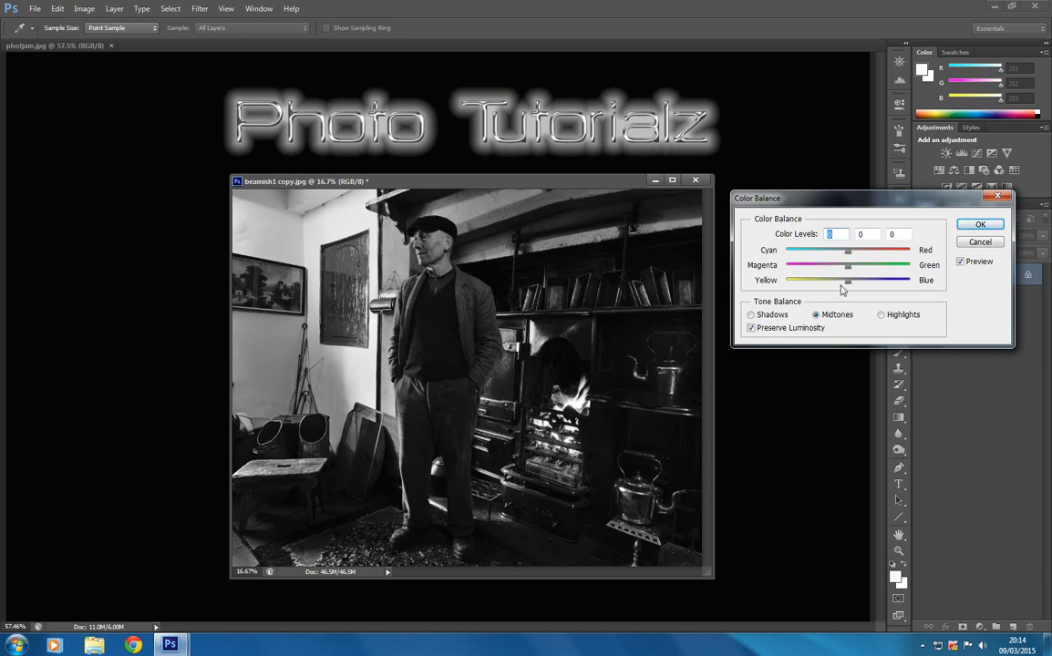
{"action": "left_click_drag", "start_coordinate": [847, 255], "coordinate": [846, 270]}
{"action": "left_click_drag", "start_coordinate": [844, 271], "coordinate": [842, 271]}
{"action": "left_click_drag", "start_coordinate": [848, 284], "coordinate": [836, 288]}
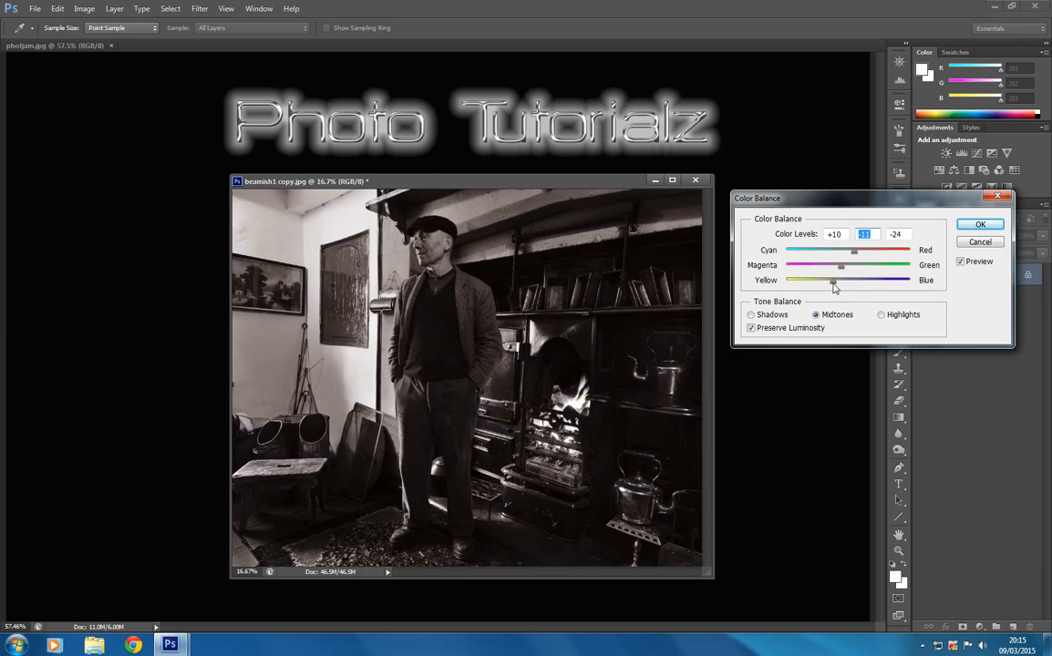
Fine-tune the yellow and magenta midtone levels for a sepia tone and apply the color balance
{"action": "left_click_drag", "start_coordinate": [832, 288], "coordinate": [831, 287]}
{"action": "left_click_drag", "start_coordinate": [831, 287], "coordinate": [831, 288]}
{"action": "left_click", "coordinate": [830, 288]}
{"action": "left_click_drag", "start_coordinate": [841, 271], "coordinate": [839, 273]}
{"action": "left_click", "coordinate": [842, 271]}
{"action": "left_click", "coordinate": [971, 227]}
{"action": "key", "text": "z"}
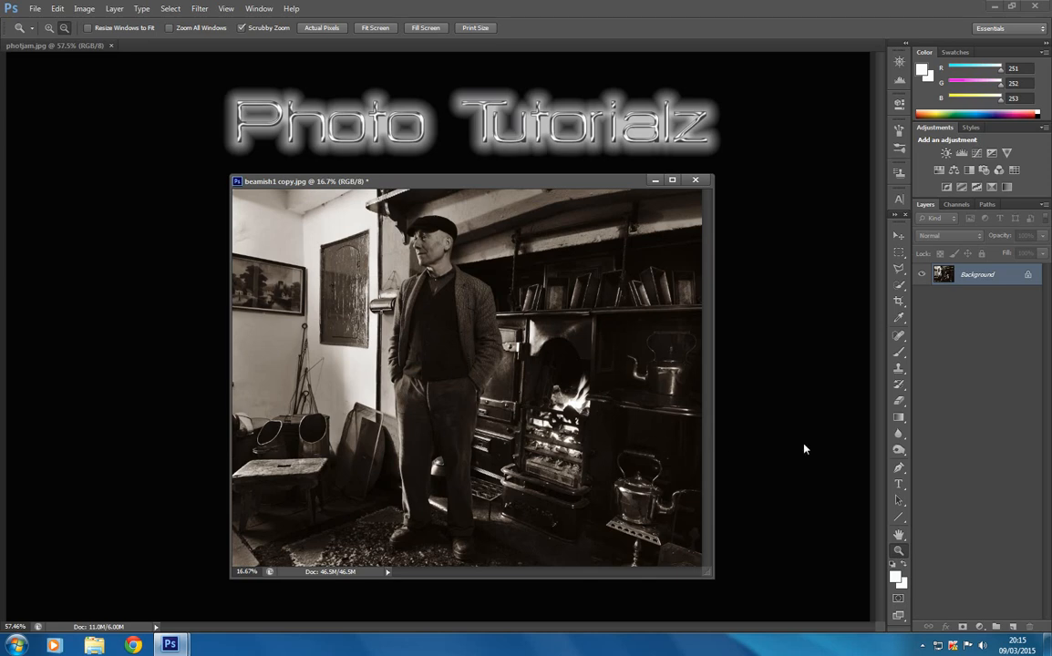
Paint the original color back into the flames above the fireplace grate with the History Brush
{"action": "left_click", "coordinate": [517, 375], "text": "alt"}
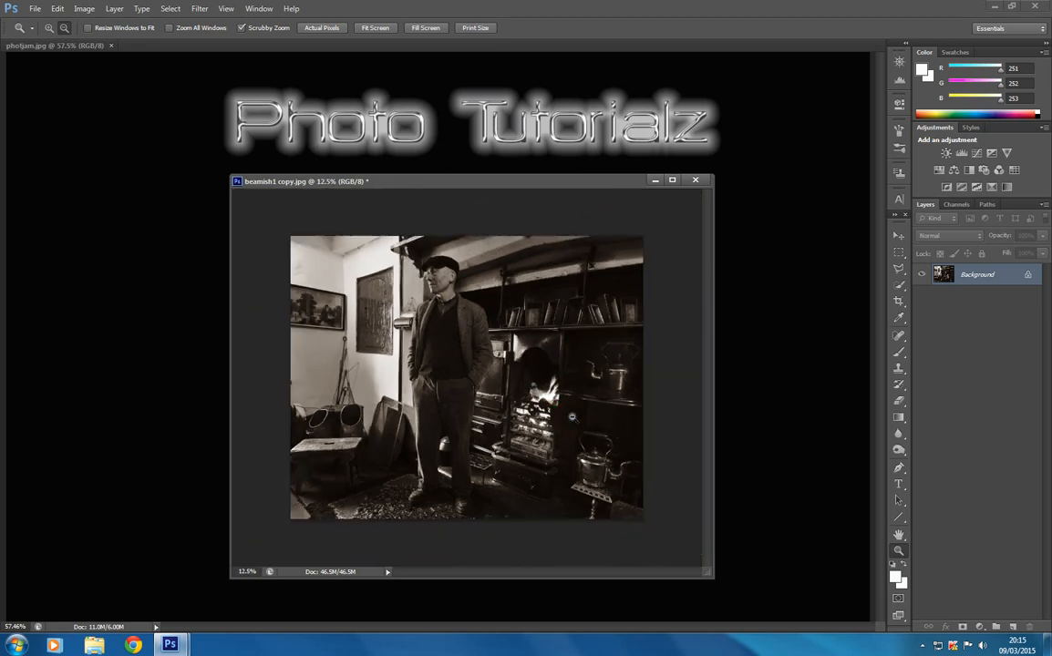
{"action": "left_click", "coordinate": [50, 27]}
{"action": "left_click", "coordinate": [447, 376]}
{"action": "left_click", "coordinate": [446, 377]}
{"action": "scroll", "coordinate": [476, 404], "scroll_direction": "down", "scroll_amount": 2}
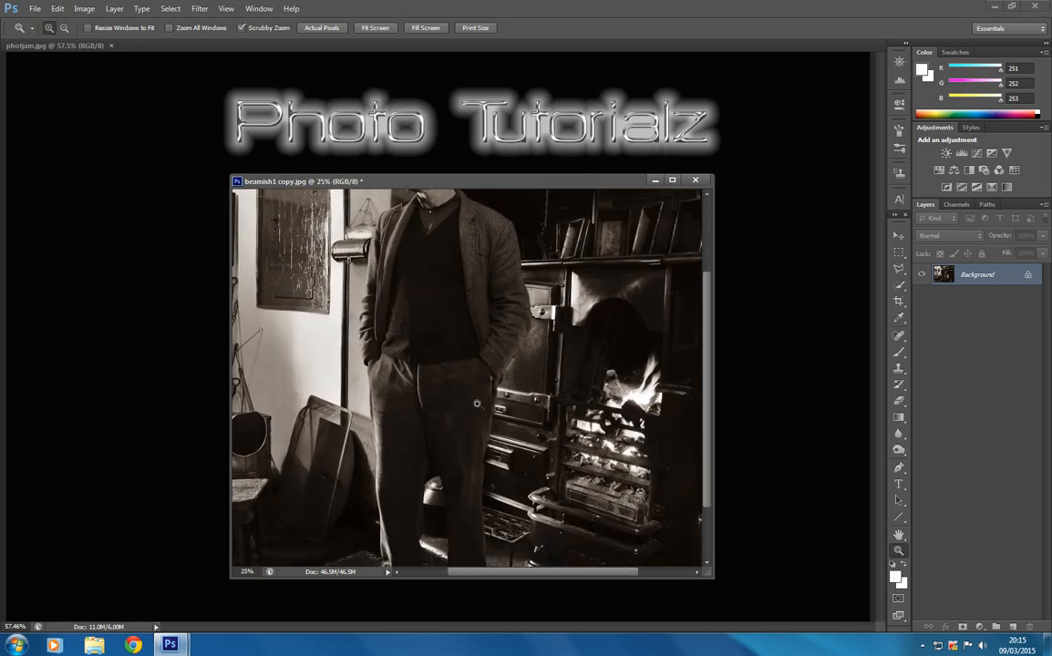
{"action": "left_click", "coordinate": [572, 440]}
{"action": "left_click_drag", "start_coordinate": [565, 576], "coordinate": [599, 583]}
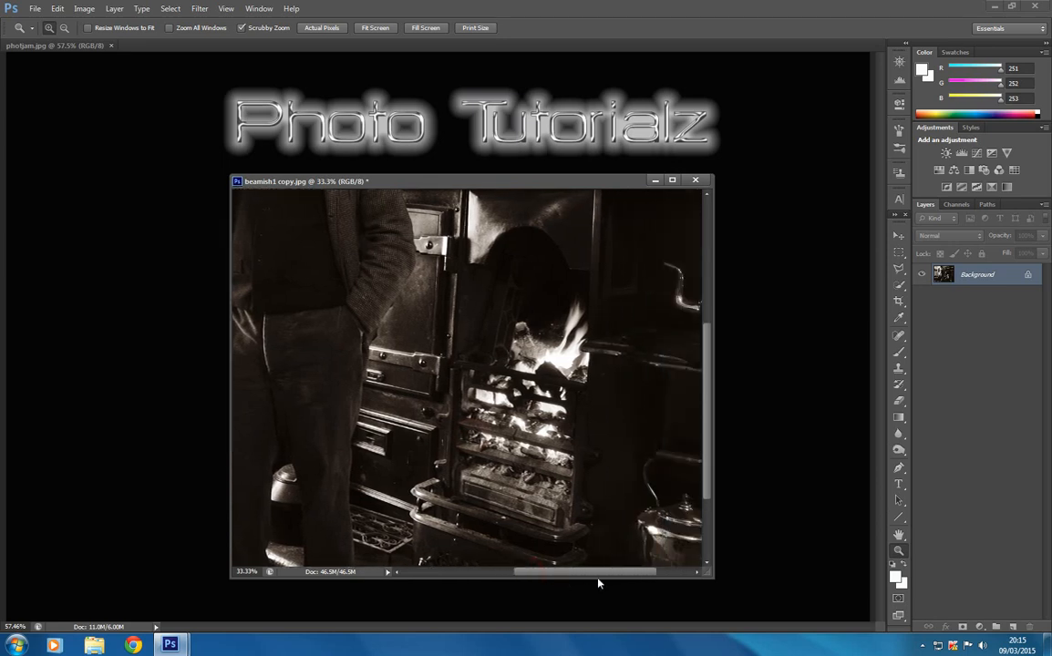
{"action": "scroll", "coordinate": [500, 421], "scroll_direction": "down", "scroll_amount": 1}
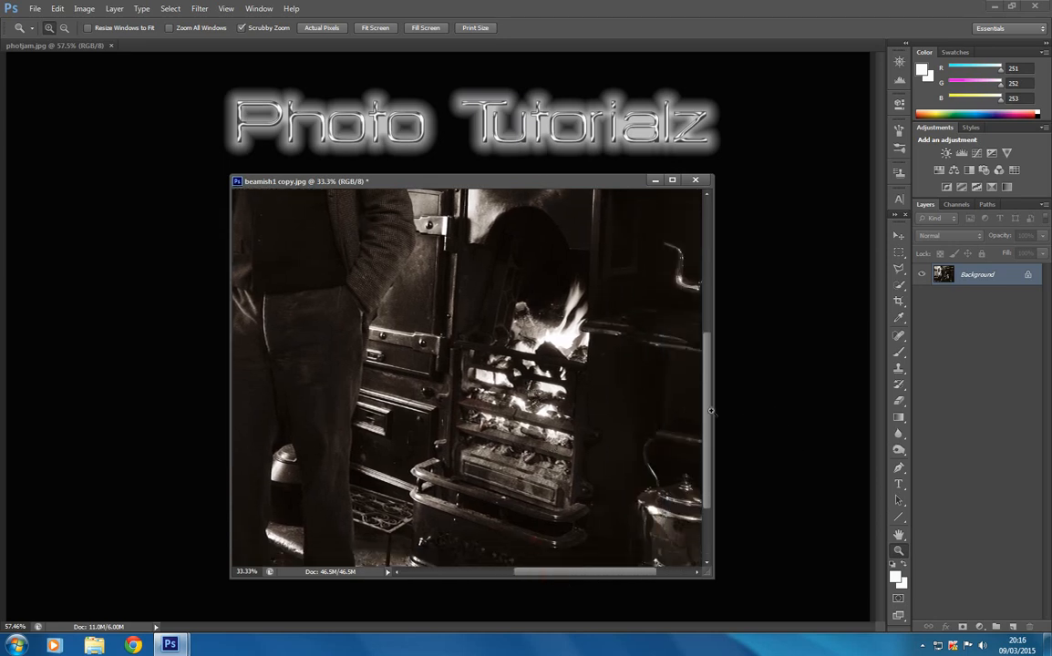
{"action": "left_click", "coordinate": [901, 502]}
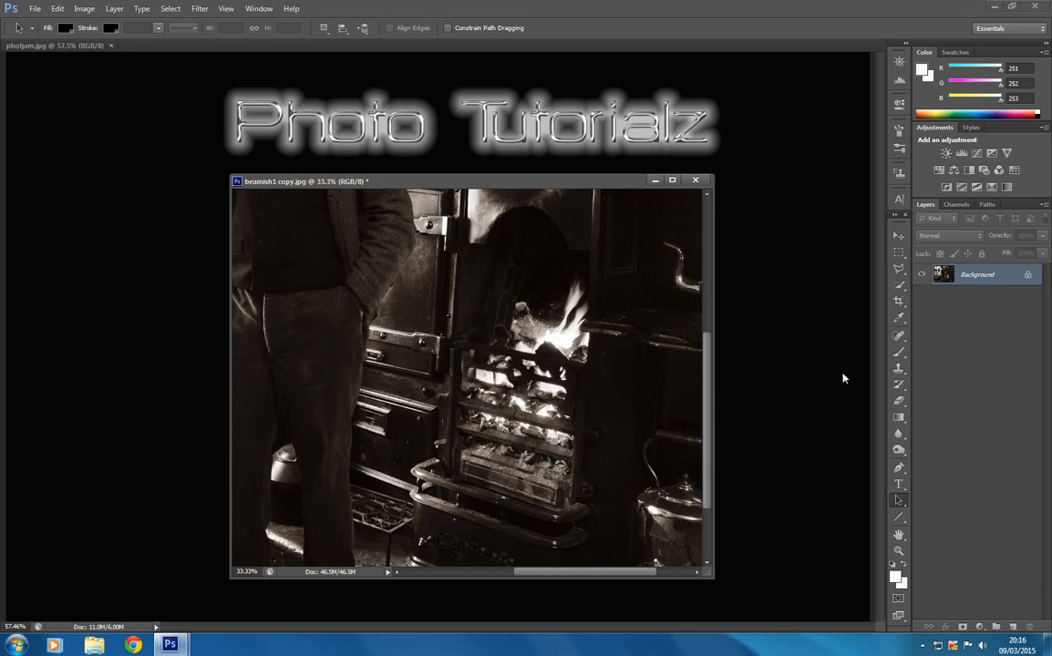
{"action": "left_click", "coordinate": [897, 385]}
{"action": "left_click", "coordinate": [944, 384]}
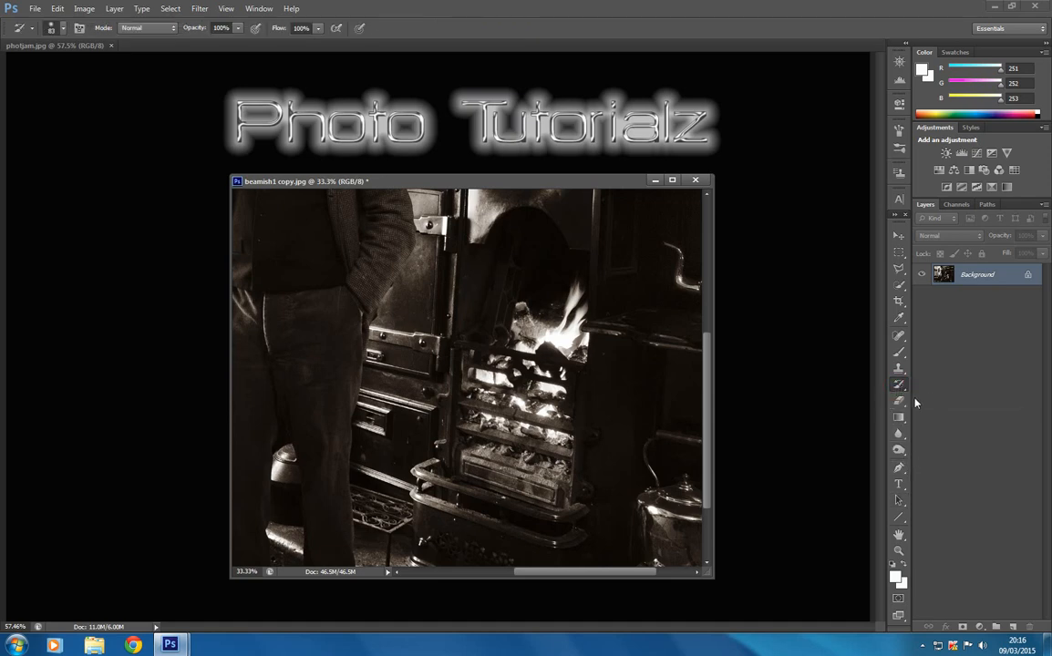
{"action": "mouse_move", "coordinate": [574, 304]}
{"action": "left_mouse_down"}
{"action": "mouse_move", "coordinate": [574, 290]}
{"action": "mouse_move", "coordinate": [578, 352]}
{"action": "mouse_move", "coordinate": [535, 351]}
{"action": "mouse_move", "coordinate": [519, 348]}
{"action": "mouse_move", "coordinate": [538, 329]}
{"action": "mouse_move", "coordinate": [467, 290]}
{"action": "left_mouse_up"}
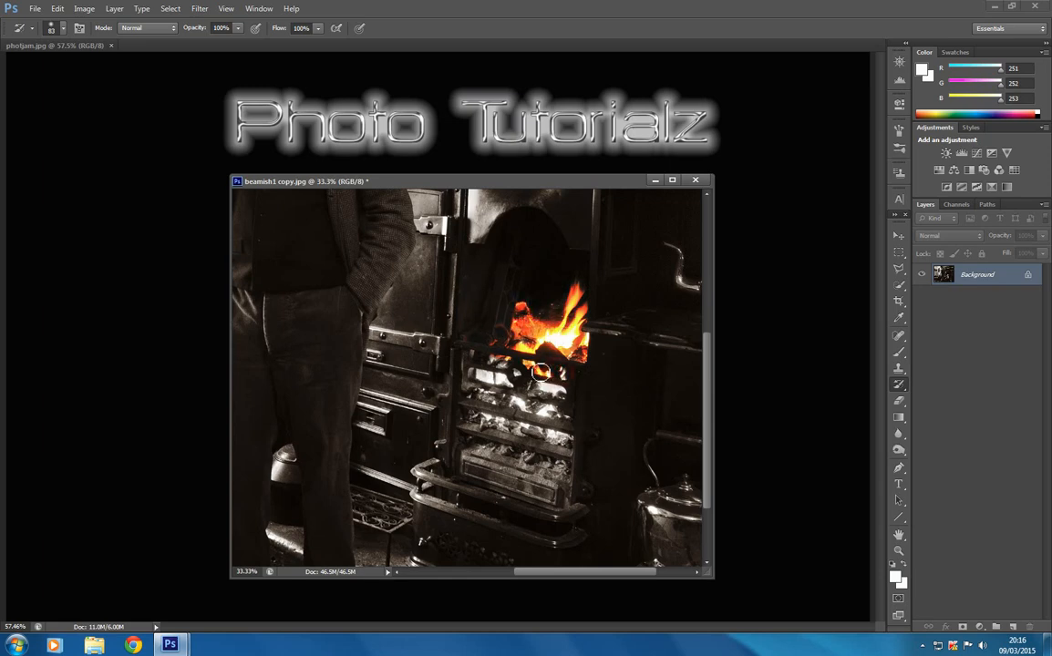
Restore the original color of the glowing coals behind the grate bars down to the lower front of the fire
{"action": "mouse_move", "coordinate": [550, 376]}
{"action": "left_mouse_down"}
{"action": "mouse_move", "coordinate": [484, 363]}
{"action": "mouse_move", "coordinate": [554, 371]}
{"action": "mouse_move", "coordinate": [567, 384]}
{"action": "mouse_move", "coordinate": [560, 400]}
{"action": "mouse_move", "coordinate": [479, 377]}
{"action": "mouse_move", "coordinate": [473, 348]}
{"action": "mouse_move", "coordinate": [472, 392]}
{"action": "mouse_move", "coordinate": [554, 426]}
{"action": "left_mouse_up"}
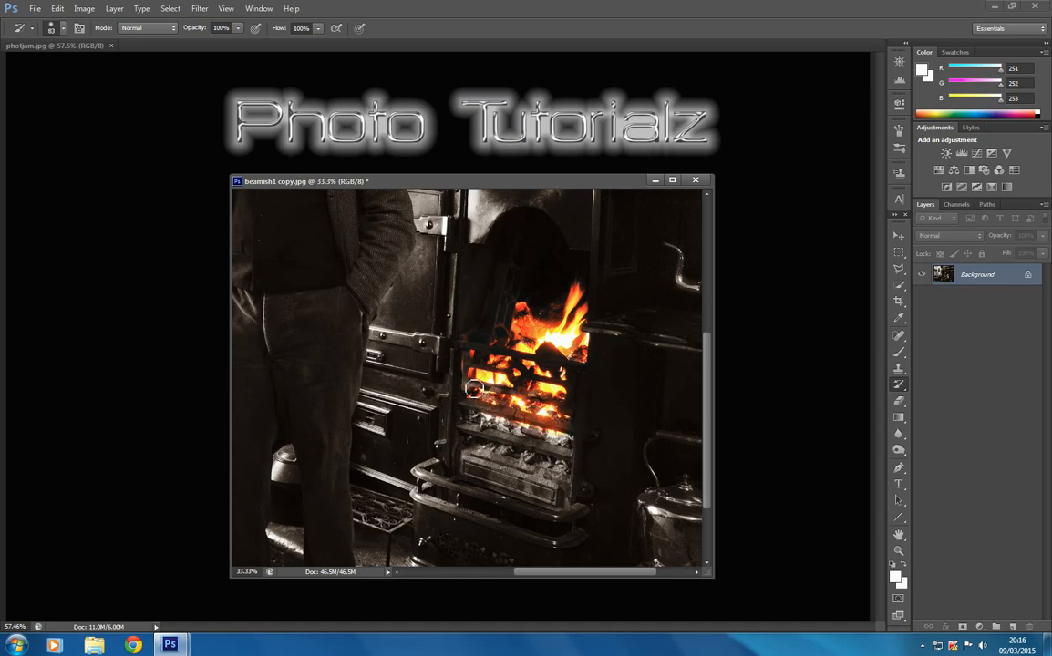
{"action": "mouse_move", "coordinate": [476, 409]}
{"action": "left_mouse_down"}
{"action": "mouse_move", "coordinate": [566, 448]}
{"action": "mouse_move", "coordinate": [568, 474]}
{"action": "mouse_move", "coordinate": [553, 471]}
{"action": "mouse_move", "coordinate": [561, 482]}
{"action": "mouse_move", "coordinate": [539, 489]}
{"action": "mouse_move", "coordinate": [549, 493]}
{"action": "mouse_move", "coordinate": [499, 477]}
{"action": "mouse_move", "coordinate": [466, 459]}
{"action": "mouse_move", "coordinate": [563, 474]}
{"action": "left_mouse_up"}
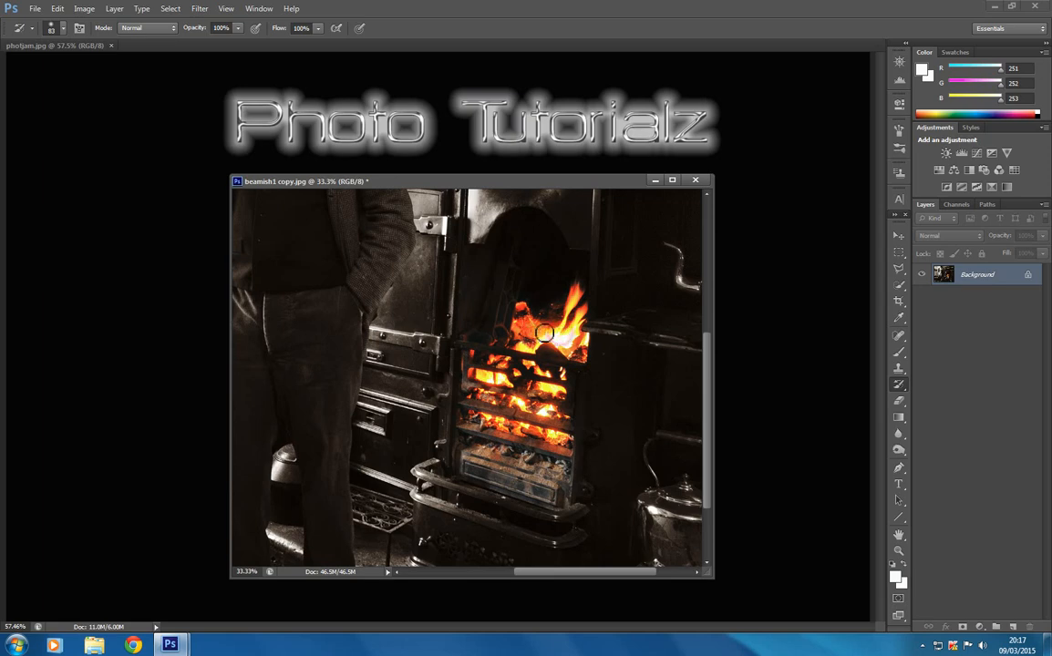
{"action": "left_click", "coordinate": [564, 495]}
Review the whole photo to check the colored fire against the sepia surroundings
{"action": "left_click", "coordinate": [899, 551]}
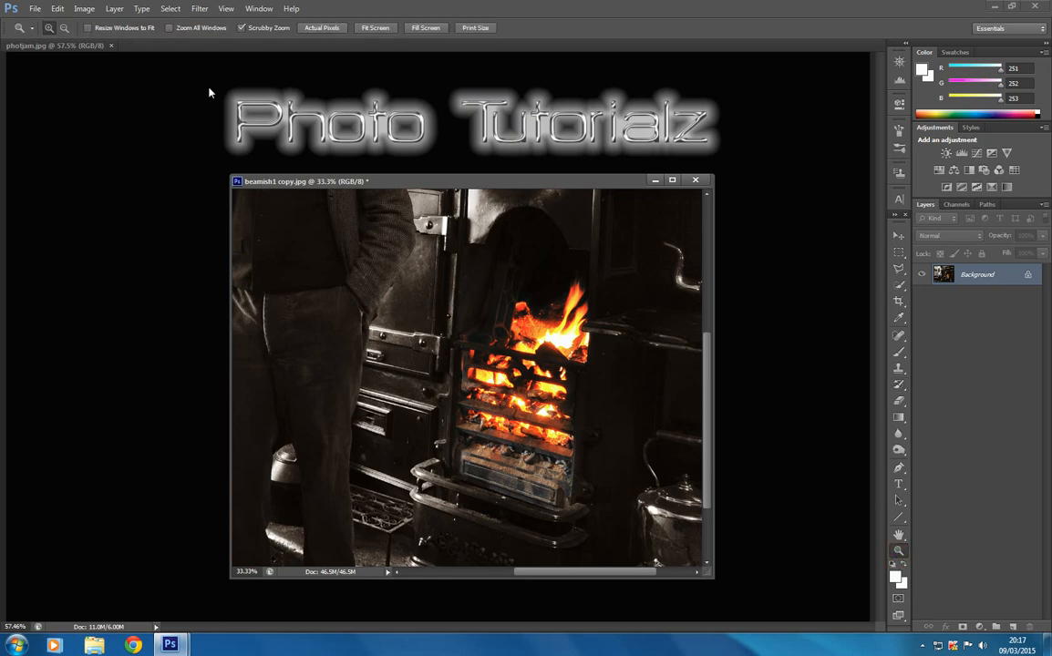
{"action": "left_click", "coordinate": [63, 28]}
{"action": "left_click", "coordinate": [476, 284]}
{"action": "left_click", "coordinate": [481, 308]}
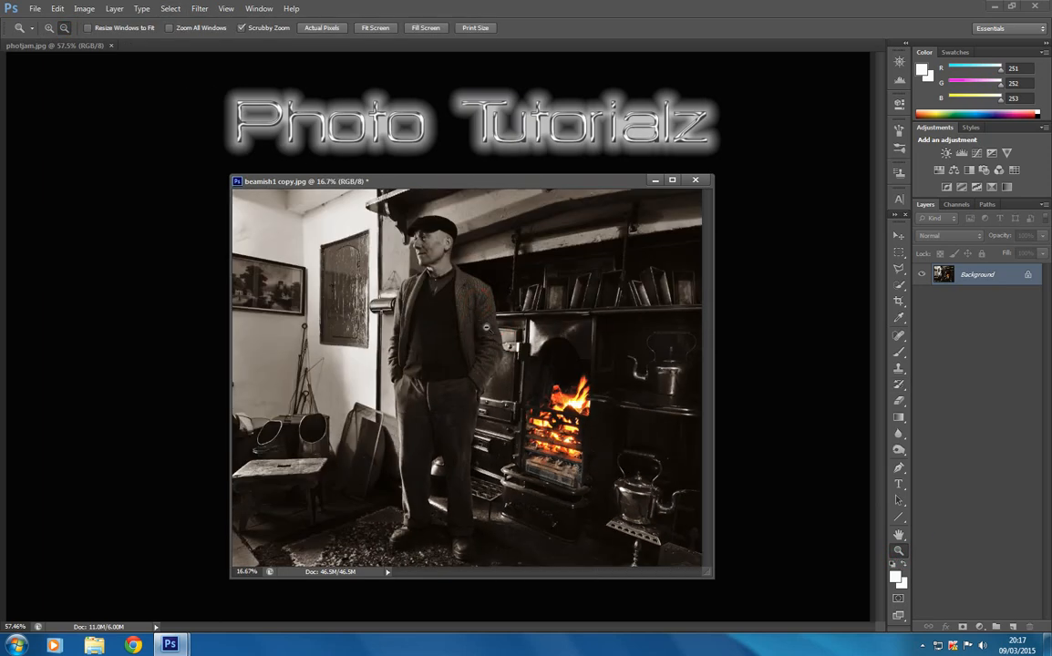
{"action": "left_click", "coordinate": [486, 327]}
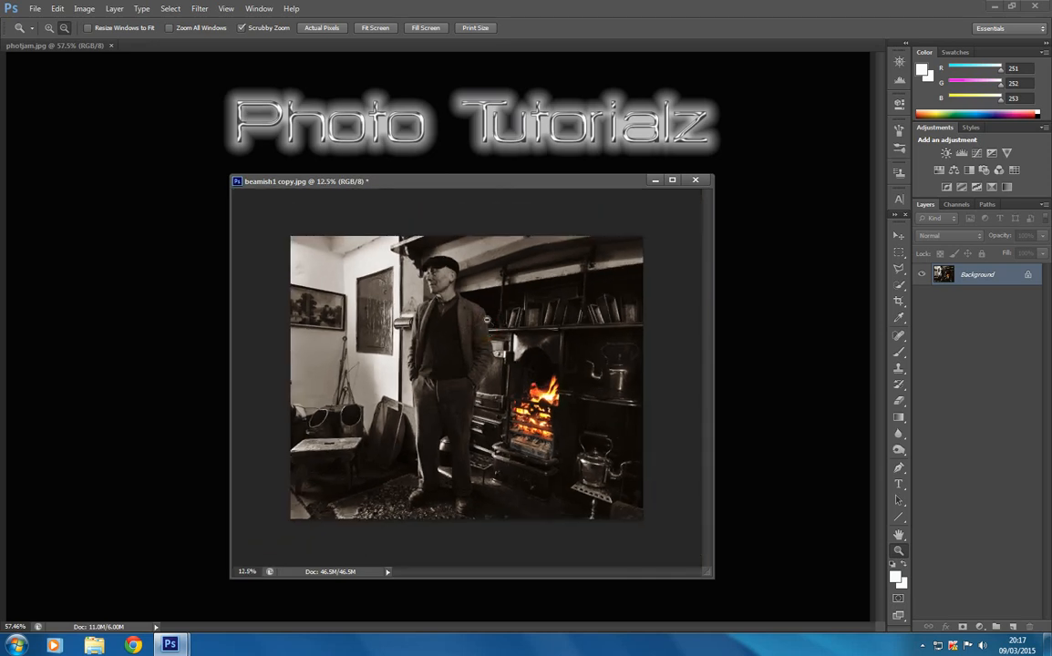
{"action": "left_click", "coordinate": [49, 28]}
{"action": "left_click", "coordinate": [378, 301]}
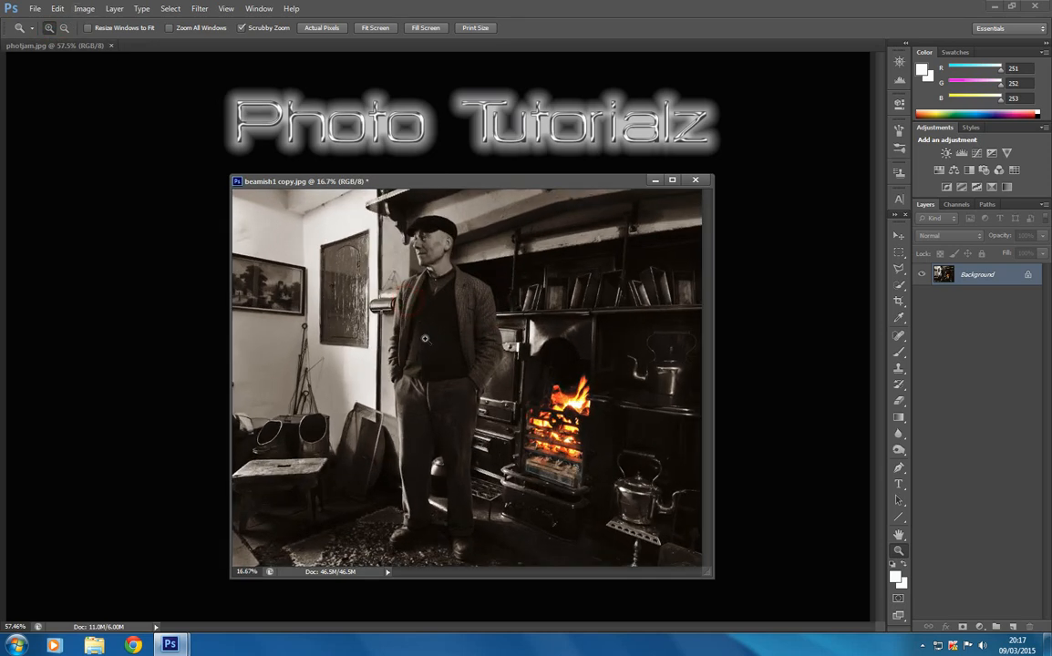